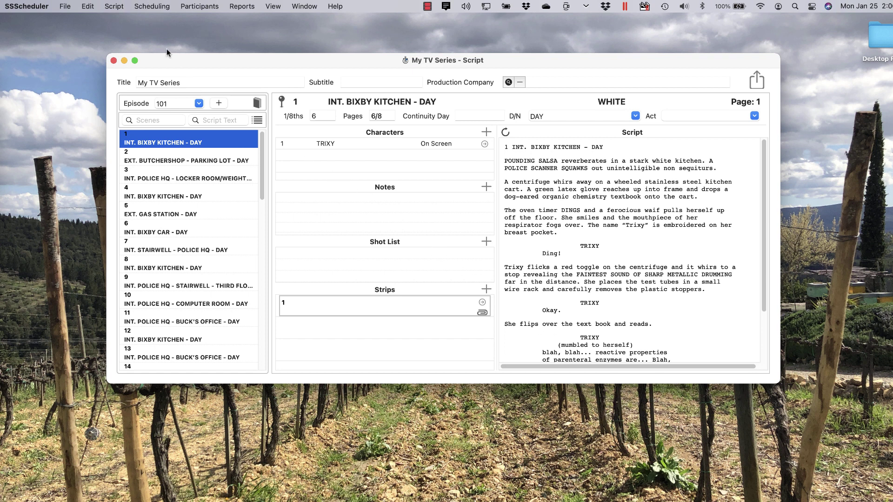
Open the list of stripboards and select the 101 Main stripboard
click(152, 7)
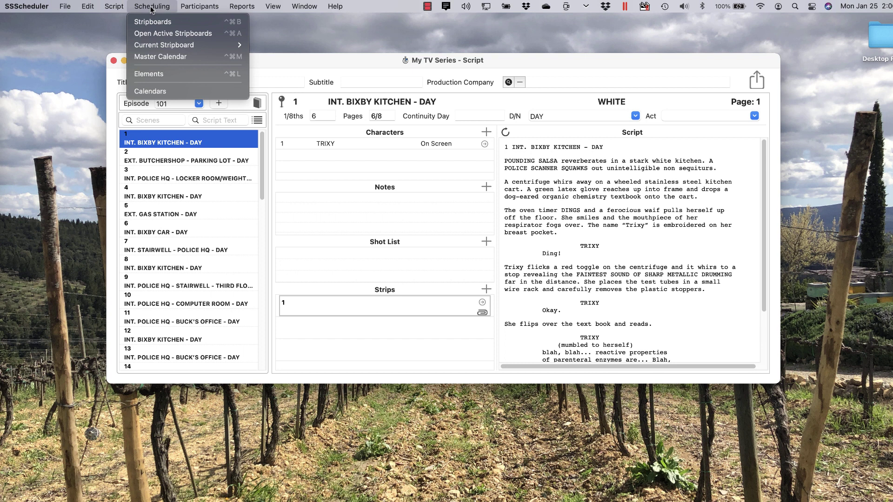
click(149, 19)
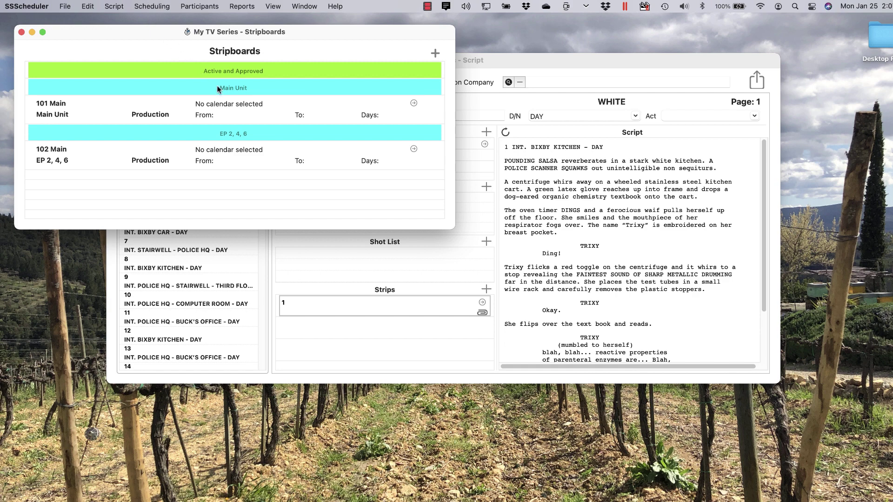
click(250, 114)
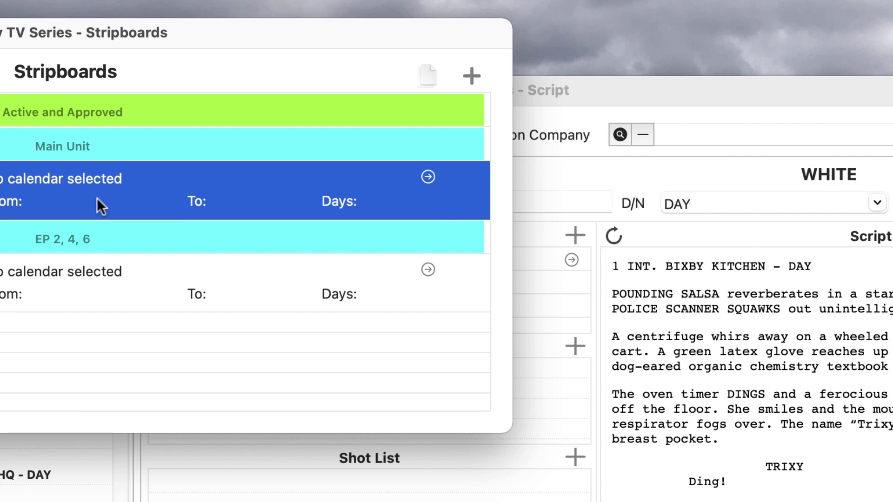
click(473, 75)
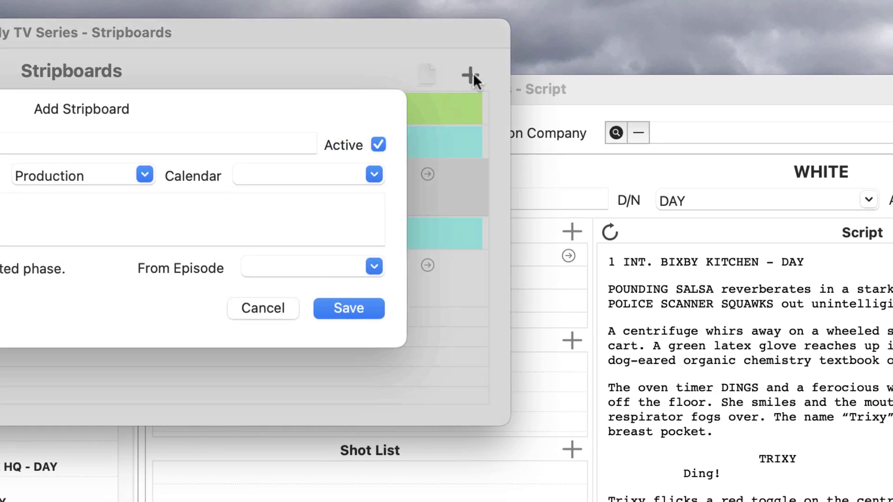
text(Main )
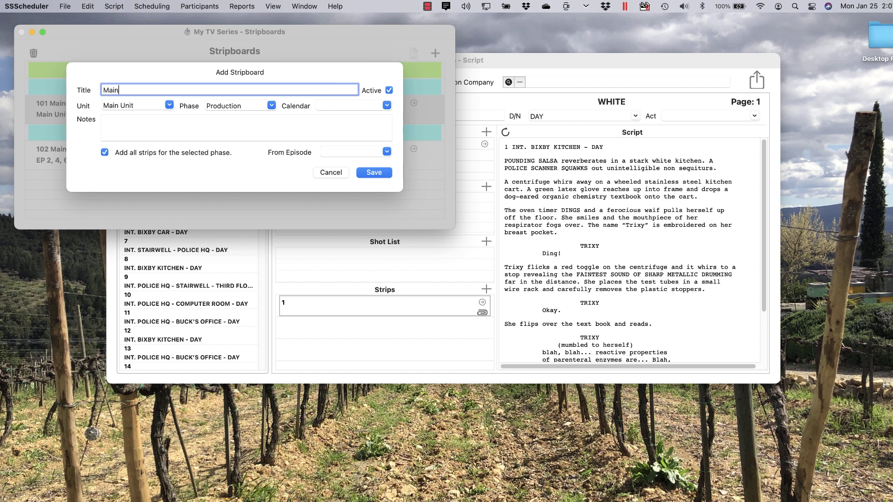
text(Actor Availability)
click(170, 105)
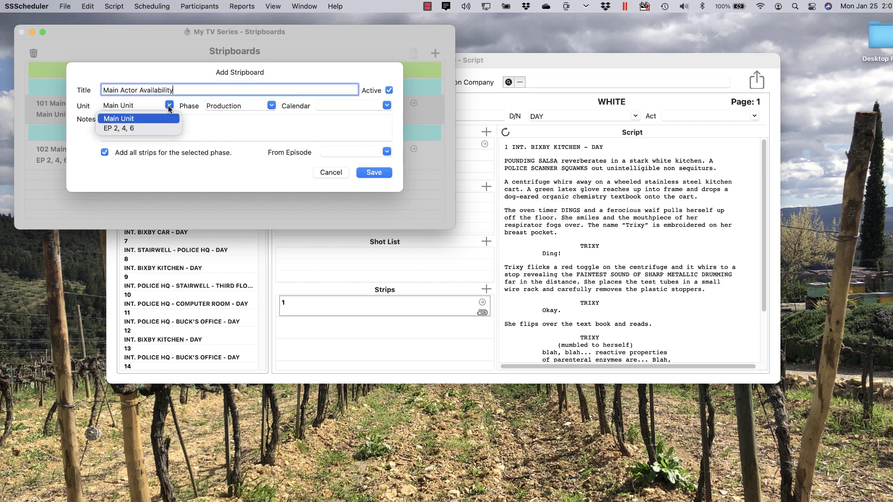
click(169, 105)
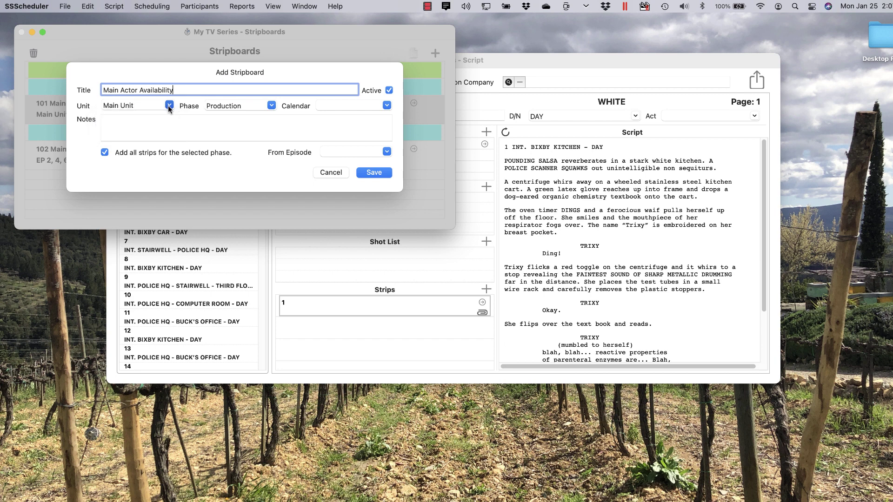
click(273, 106)
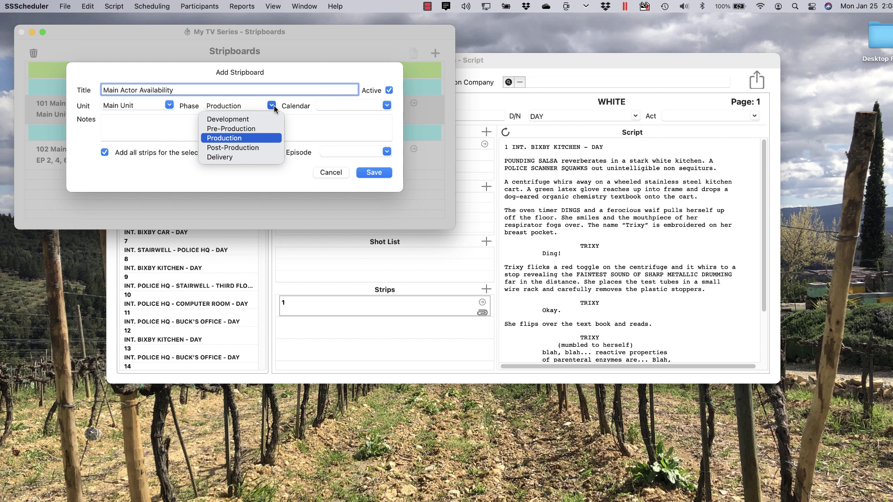
click(274, 106)
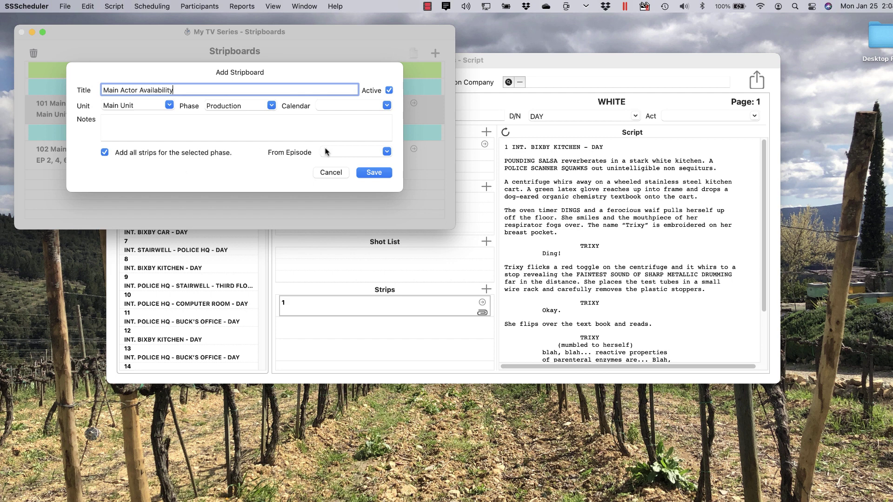
click(387, 152)
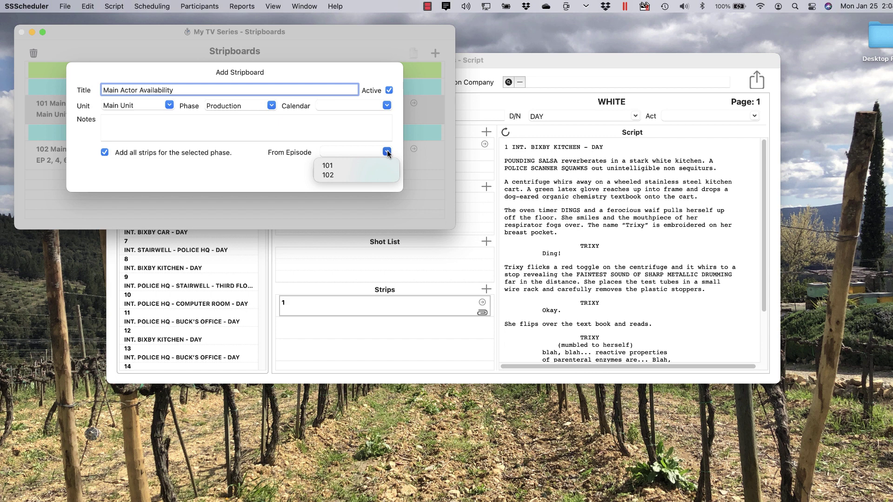
click(386, 150)
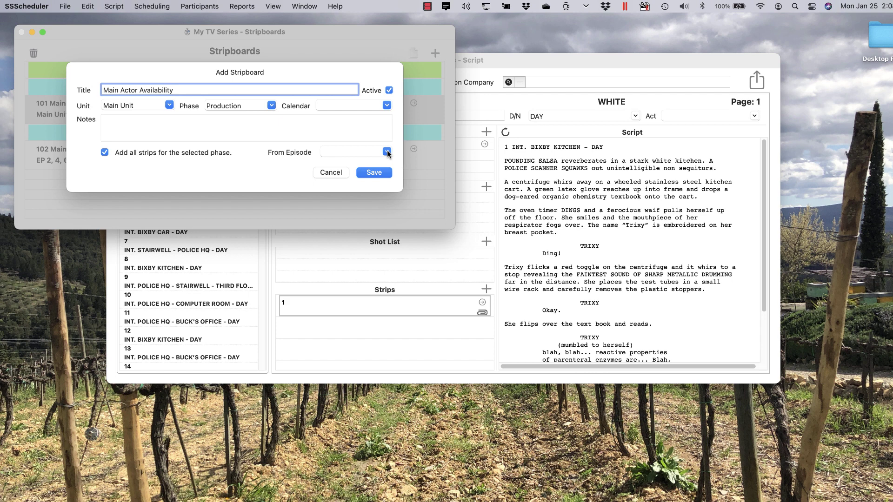
click(331, 173)
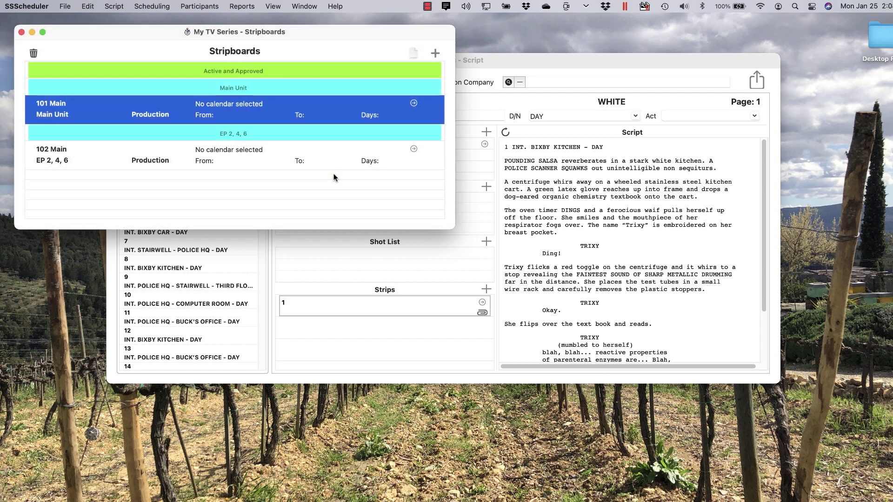
Open the 101 Main stripboard and look through its available stripboards and all strips in Production Day 1
double_click(258, 109)
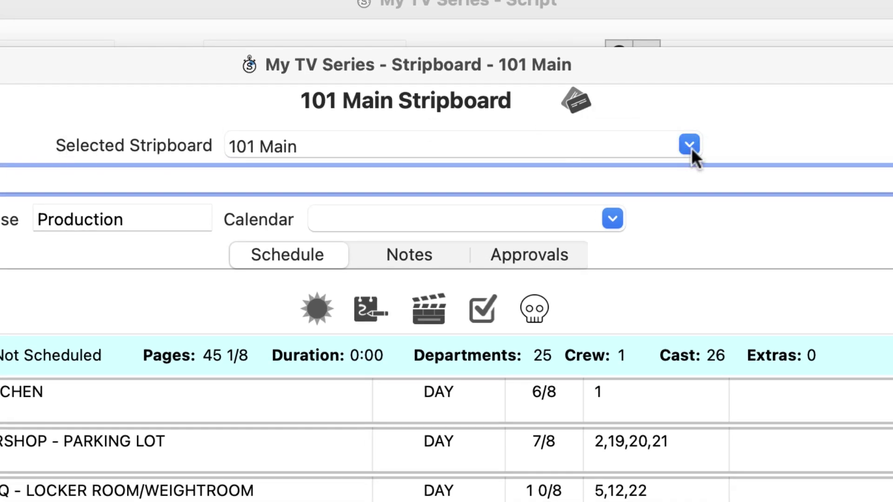
click(689, 145)
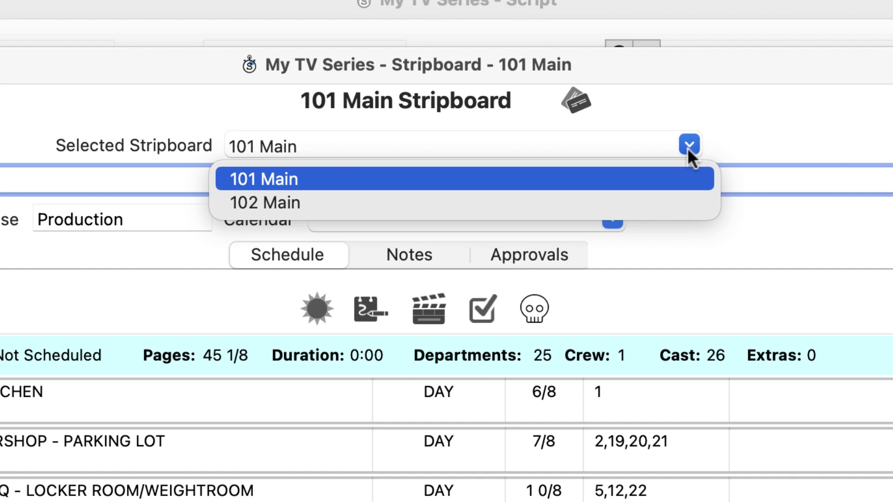
click(687, 147)
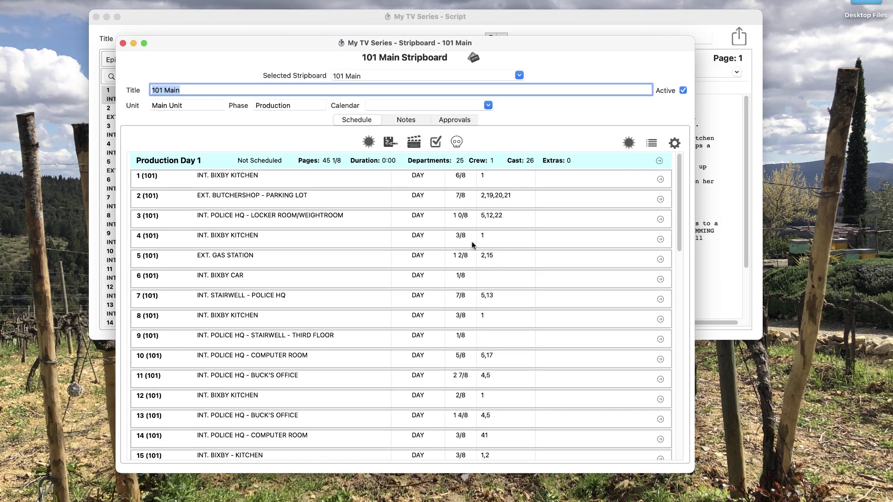
scroll(468, 291, down, 15)
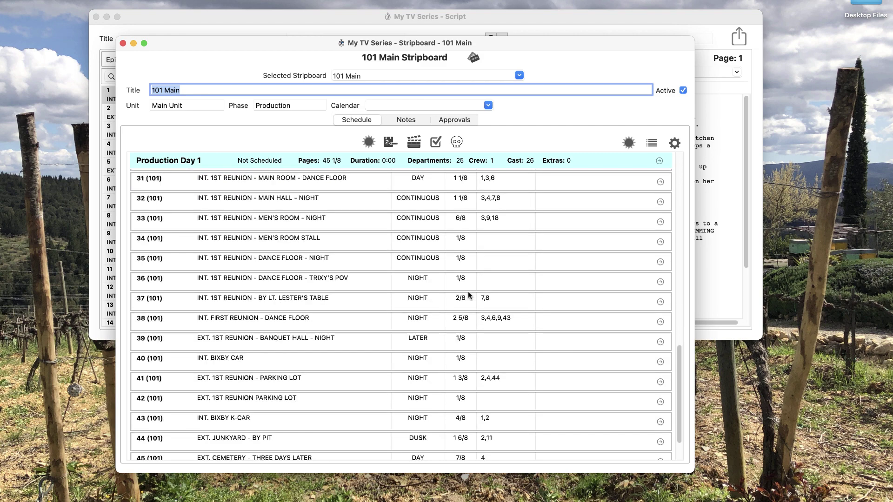
scroll(468, 295, down, 2)
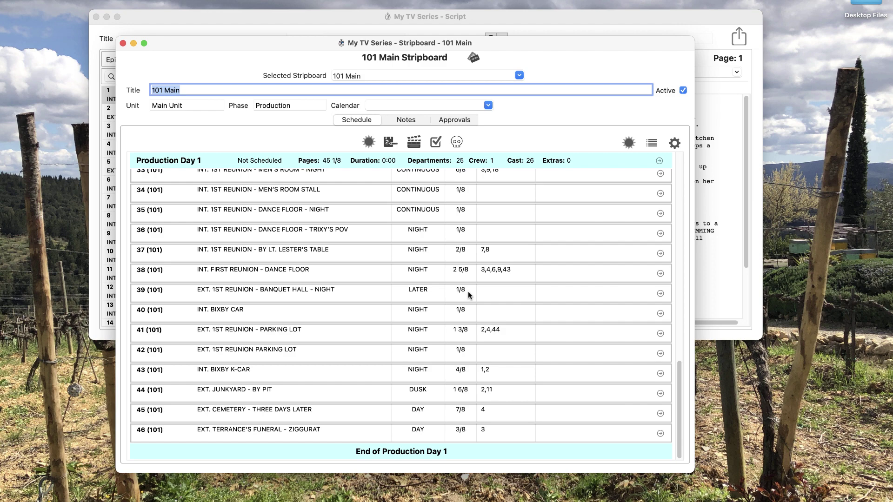
scroll(468, 291, up, 10)
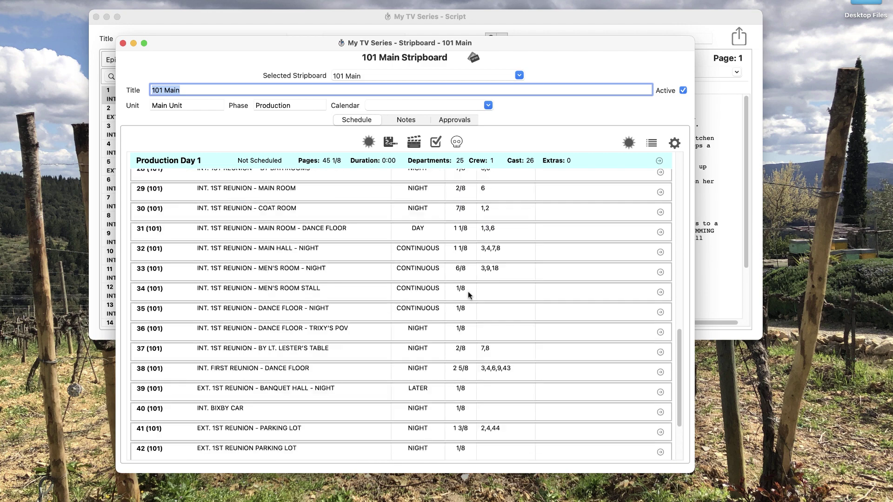
scroll(468, 294, up, 5)
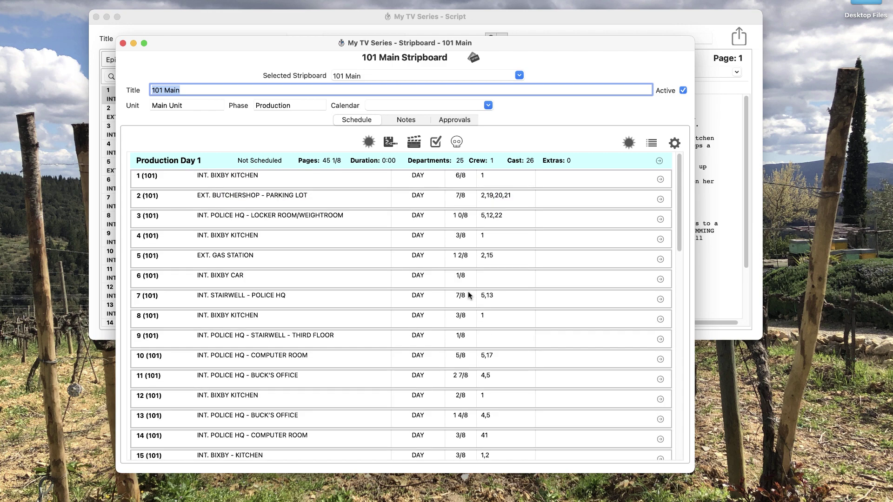
Sort the strips by Set and then by Day/Night
click(649, 143)
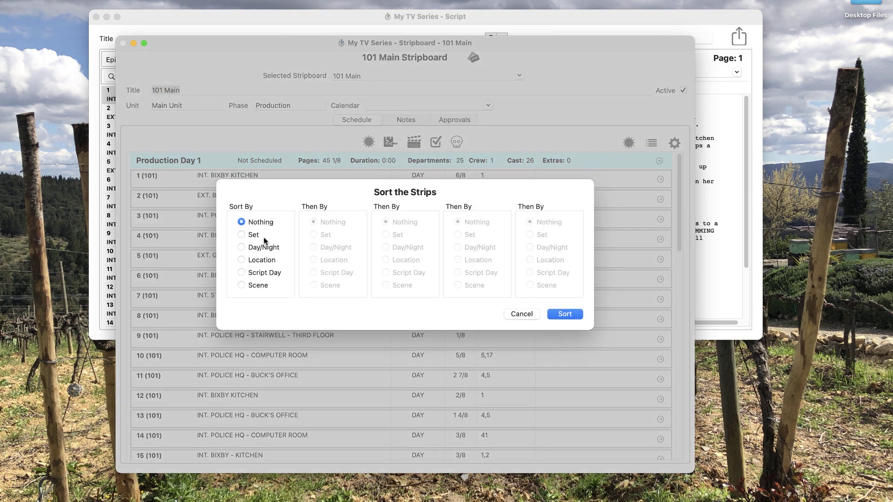
click(242, 235)
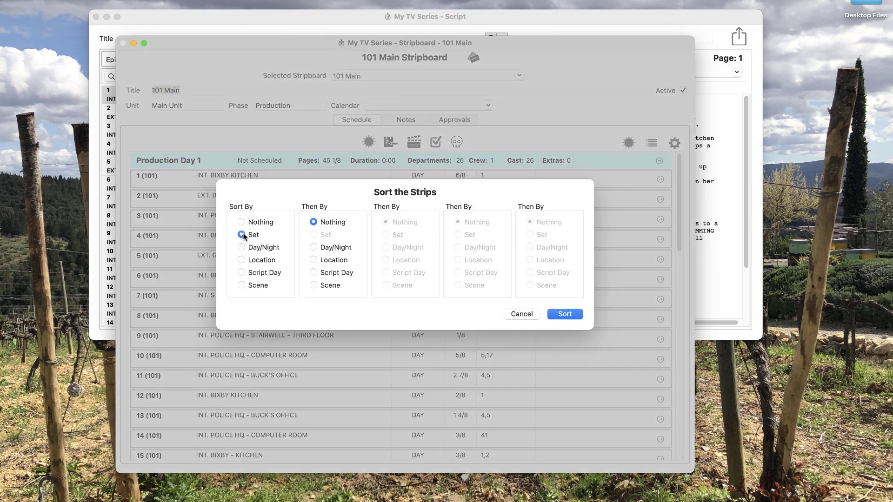
click(314, 247)
click(565, 314)
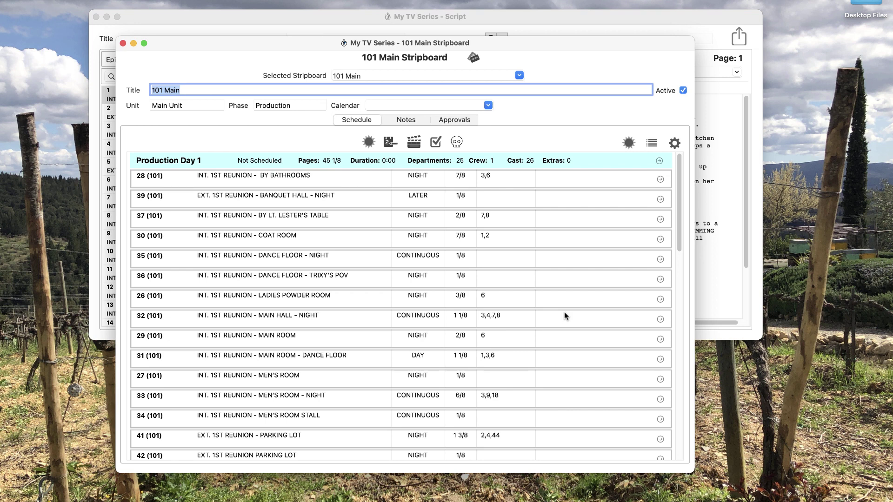
Move the scene 30 strip above scene 37, and move strips 35, 36 and 26 together to just above scene 37
drag(261, 238, 264, 210)
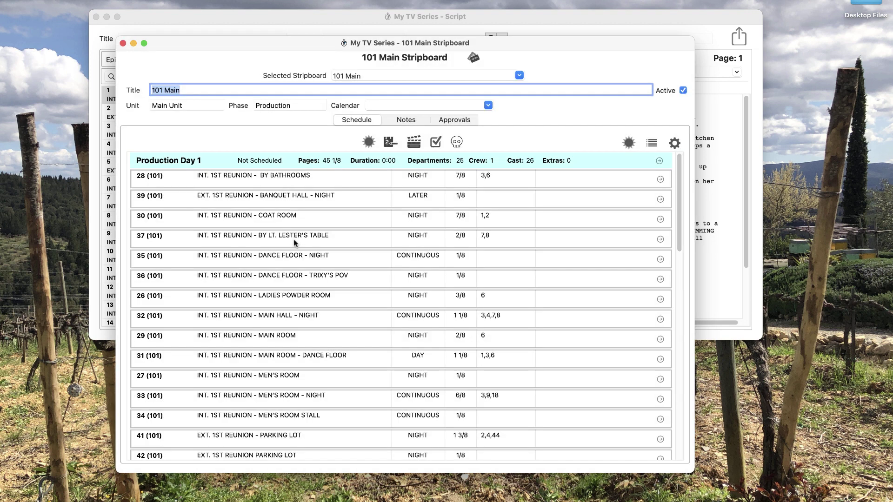
click(281, 261)
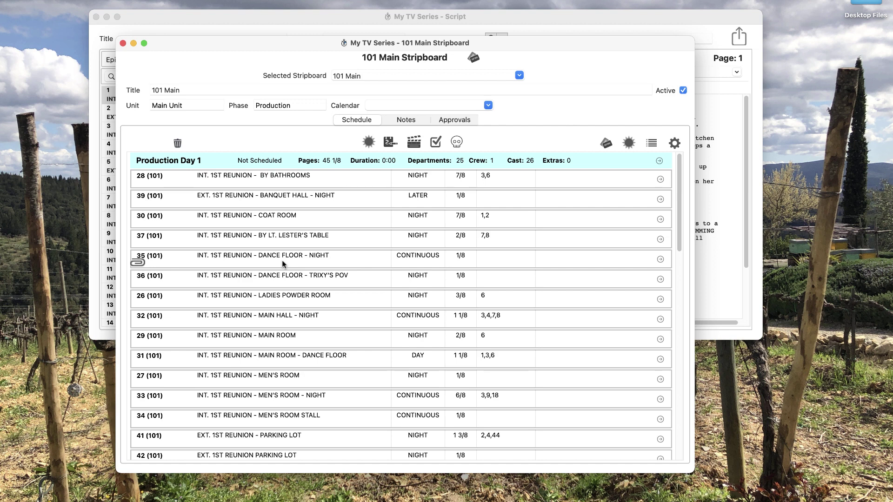
shift+click(272, 299)
drag(267, 277, 284, 234)
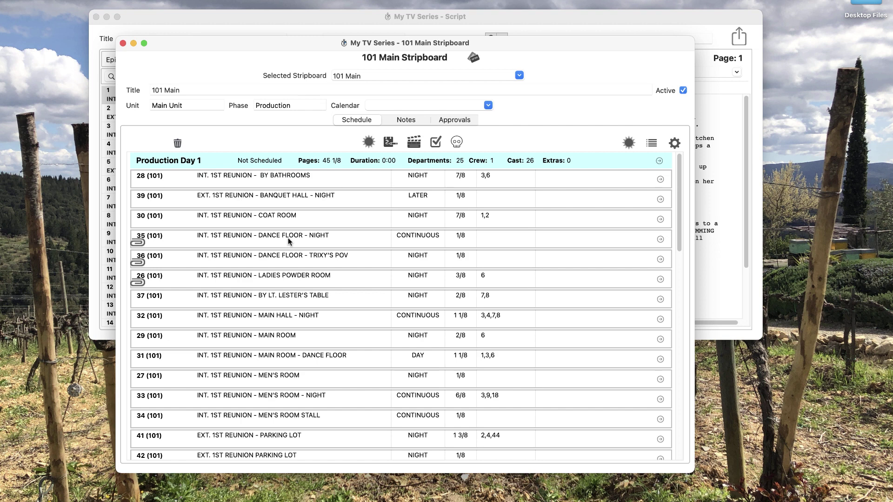
Insert one day break after the scene 26 strip and two day breaks after the scene 27 strip
click(629, 142)
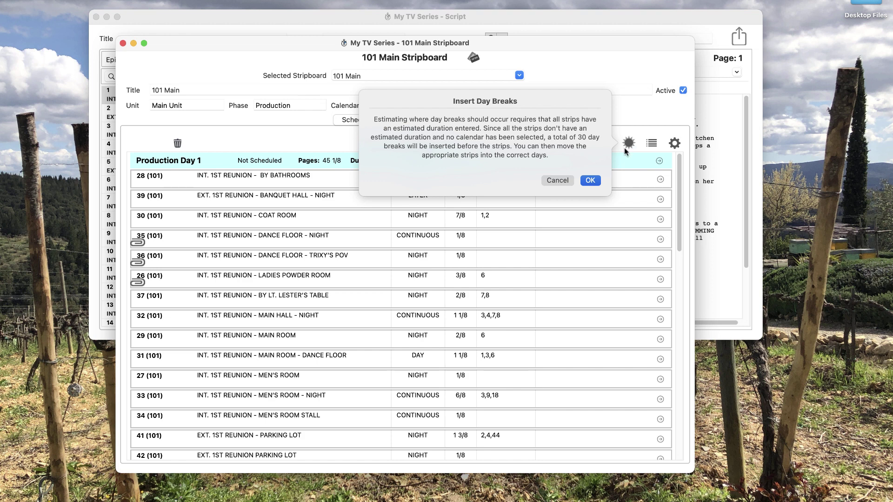
click(558, 180)
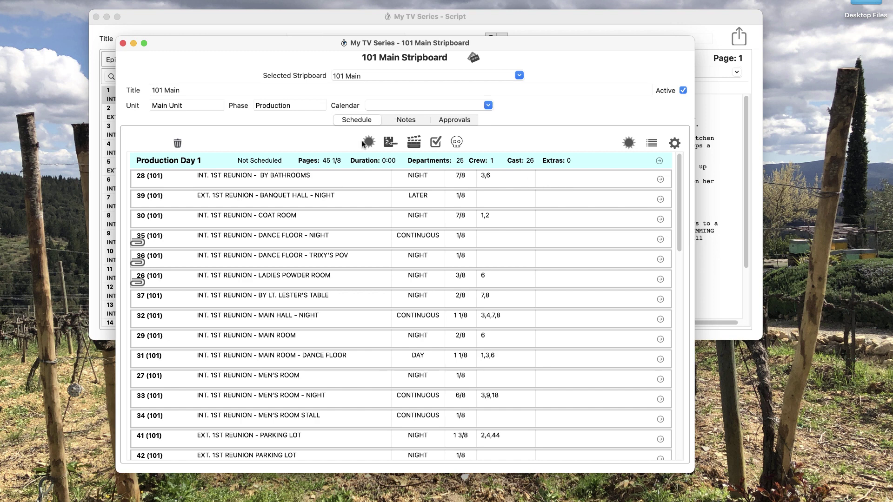
drag(368, 142, 344, 285)
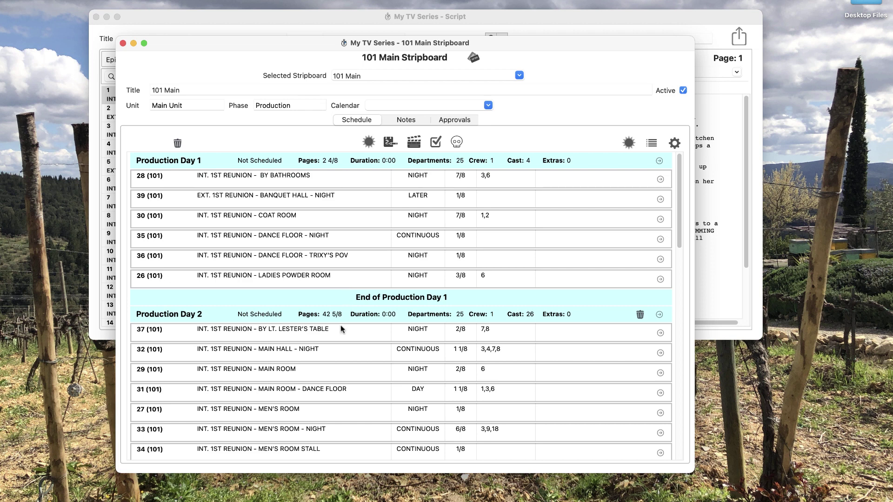
click(261, 412)
key(super+d)
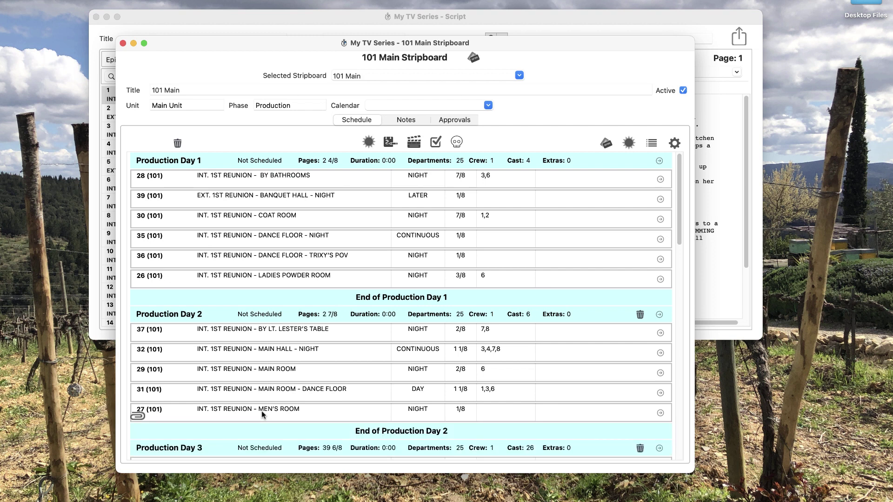
scroll(261, 411, down, 5)
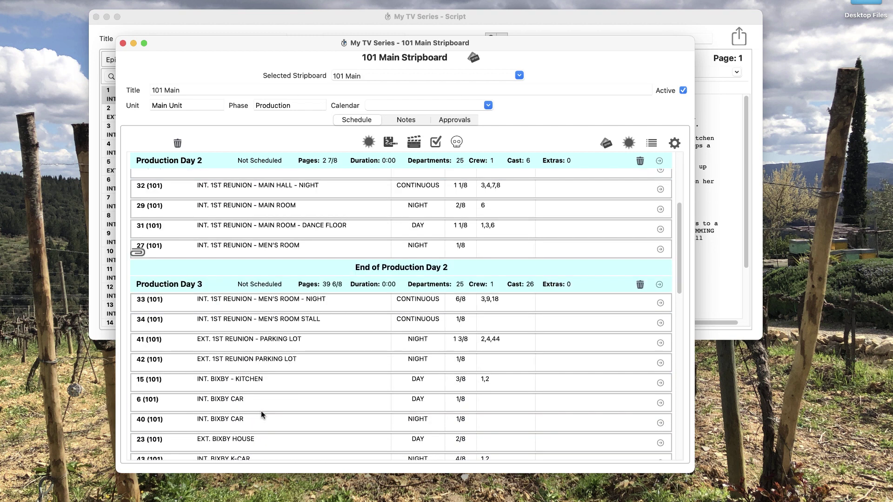
key(super+d)
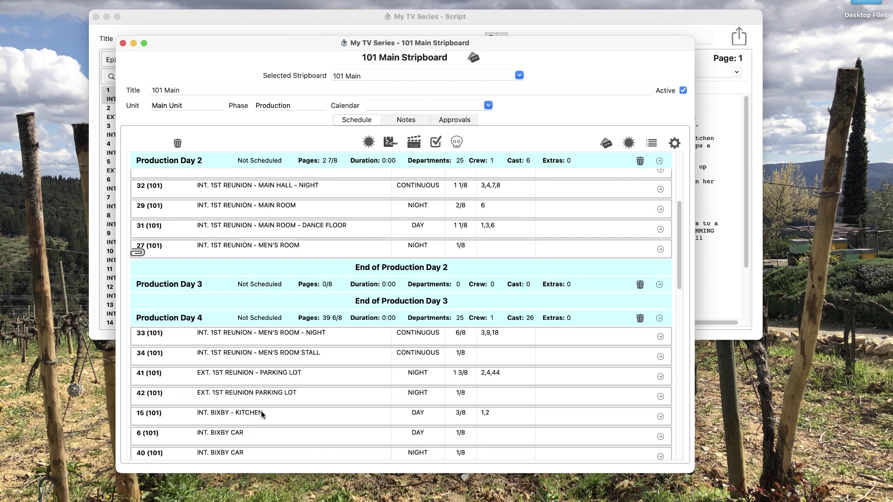
Move the scene 33 and 34 strips together from Production Day 4 into the empty Production Day 3
click(276, 340)
shift+click(278, 363)
drag(268, 359, 284, 295)
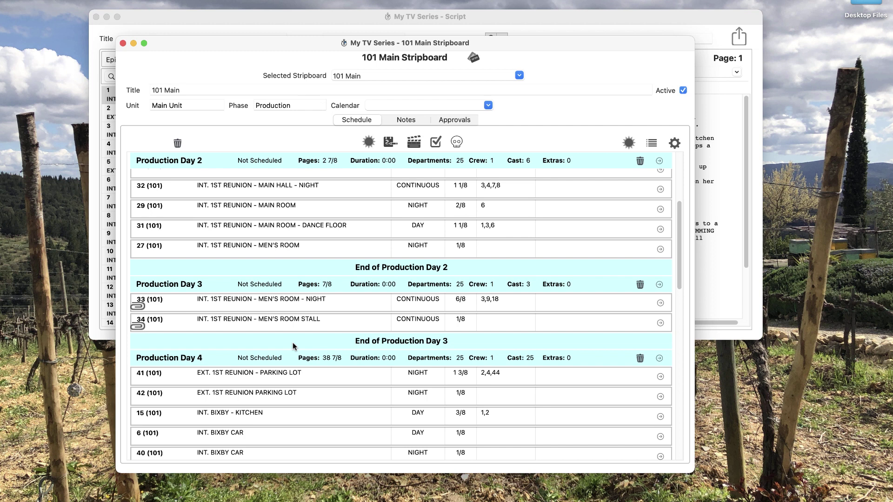
Move all of Production Day 3's strips into Production Day 2, between scenes 29 and 31
click(292, 283)
scroll(293, 286, up, 2)
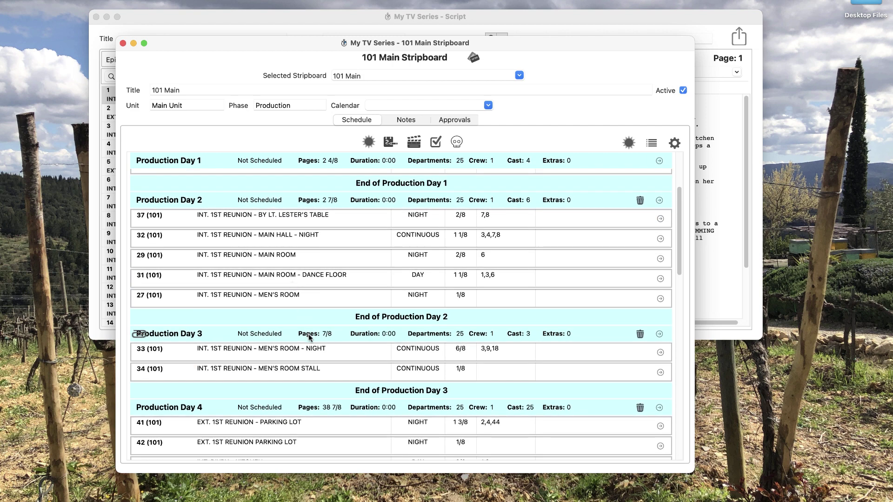
drag(308, 334, 326, 270)
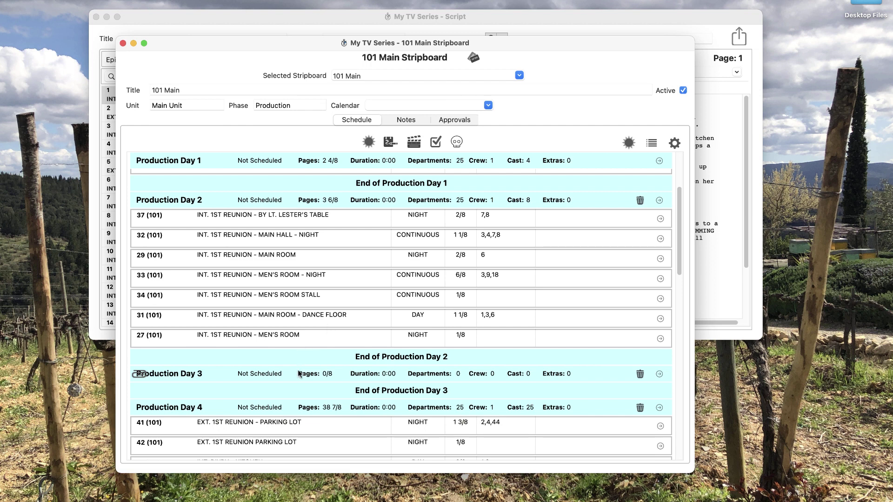
Move the scene 33, 34 and 27 strips together from Production Day 2 into the empty Production Day 3
click(266, 278)
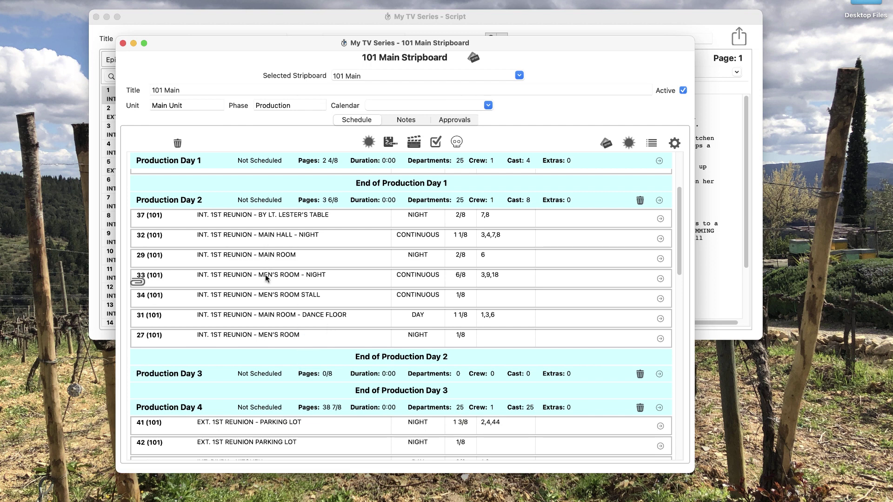
shift+click(264, 299)
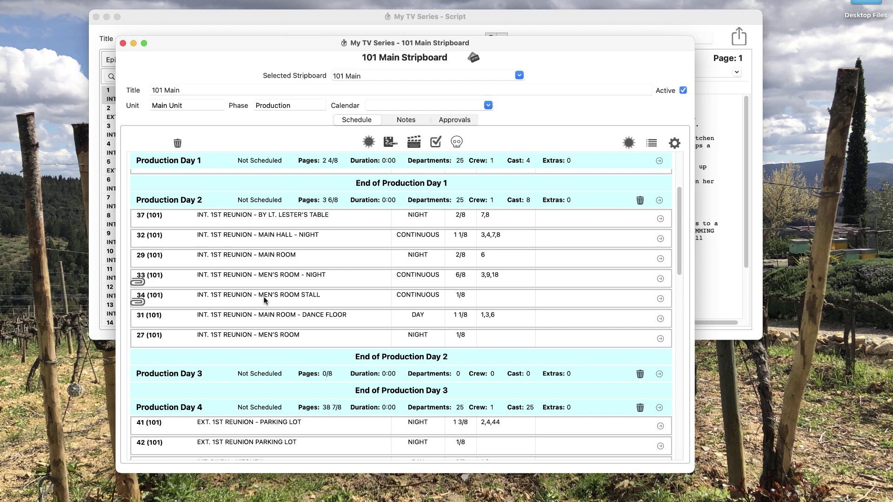
super+click(269, 336)
scroll(269, 333, down, 3)
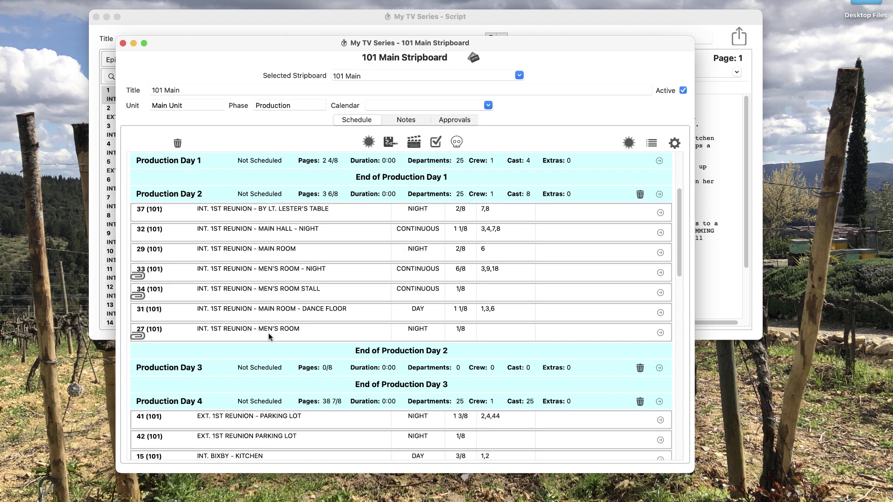
click(266, 309)
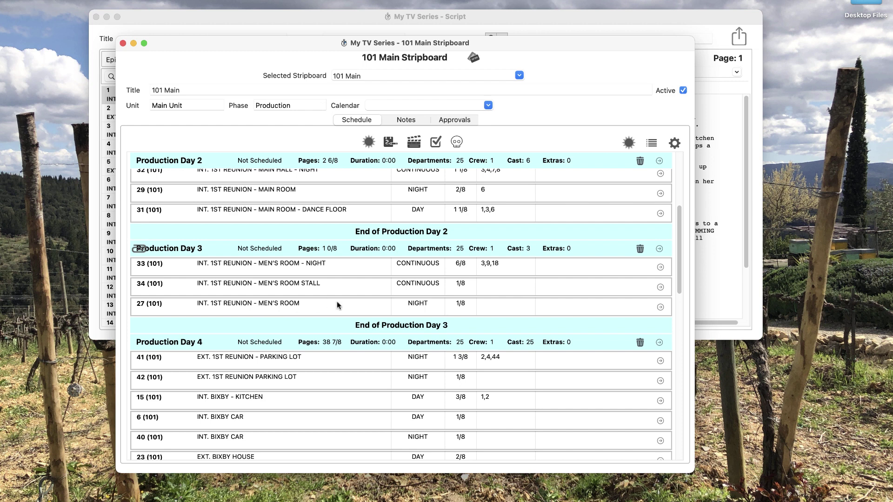
Send the scene 34 strip from Production Day 3 to the boneyard and display it among episode 101's unscheduled strips
drag(332, 287, 454, 144)
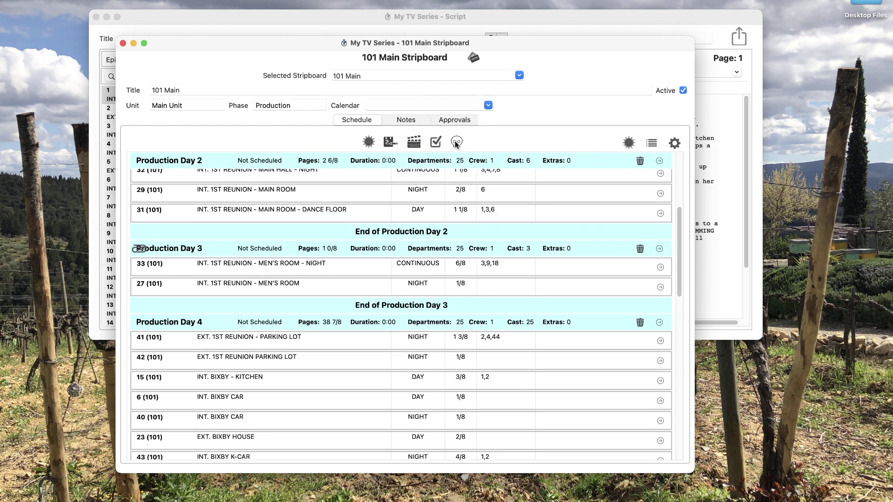
click(455, 143)
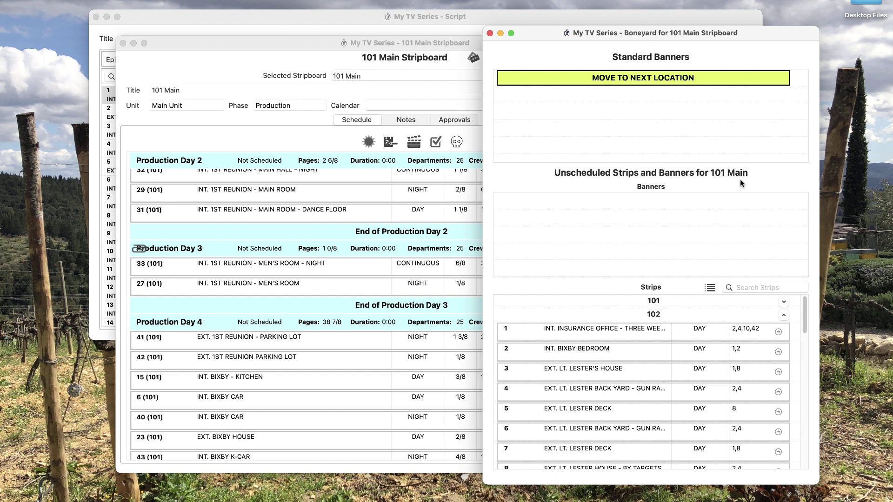
click(784, 303)
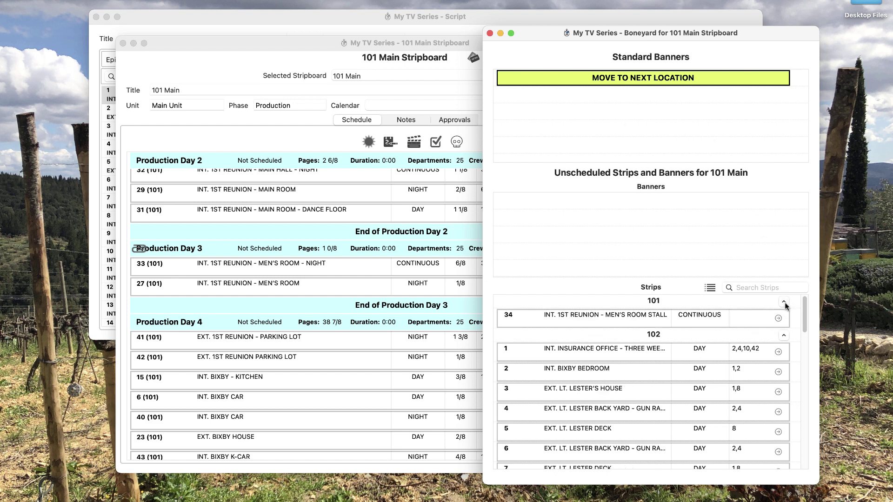
click(784, 302)
click(784, 303)
From the boneyard, place the MOVE TO NEXT LOCATION banner above scene 29 and episode 102's scene 1 strip below scene 42
drag(635, 80, 307, 185)
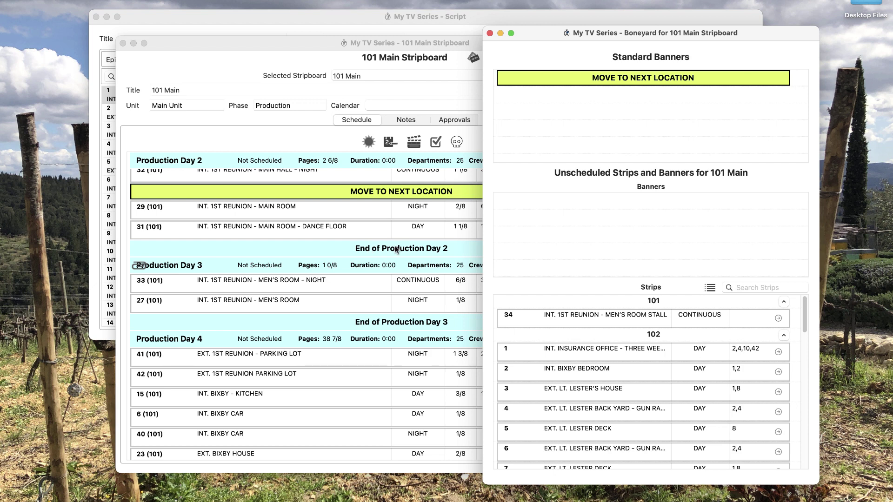
drag(594, 356, 269, 389)
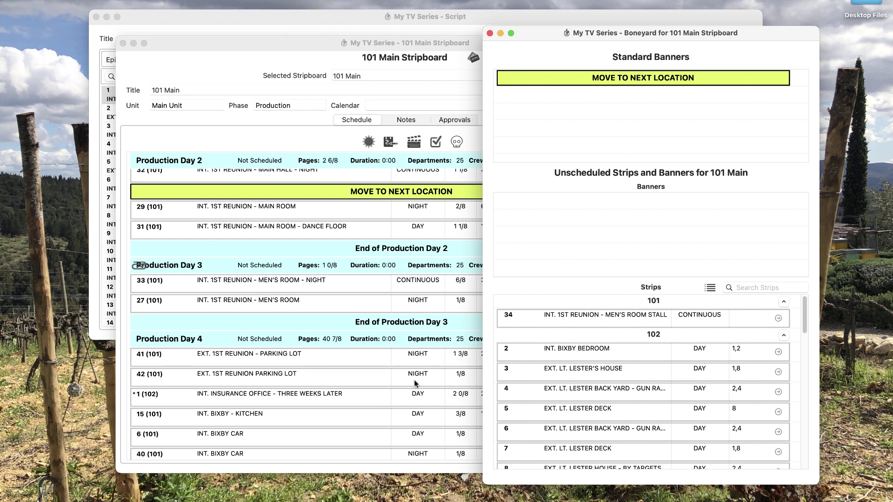
click(489, 33)
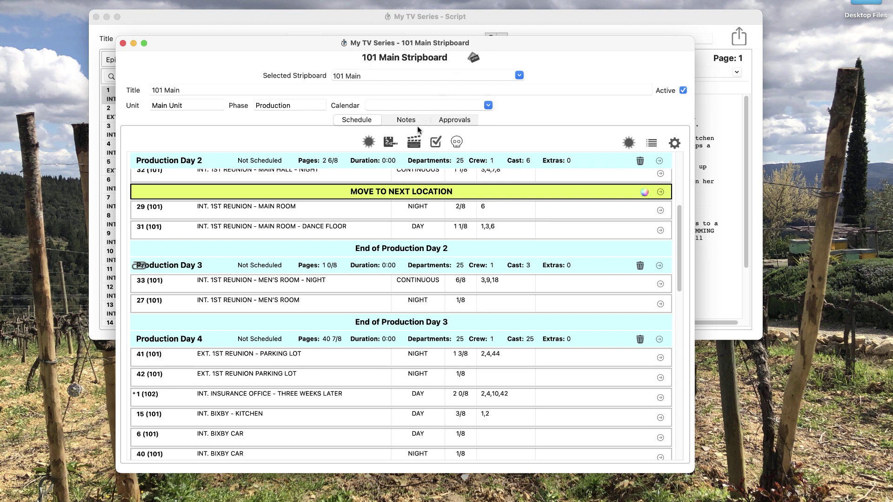
Add a banner below scene 42 titled EXTRA LONG LUNCH TODAY with a duration of 2:00
drag(397, 144, 349, 386)
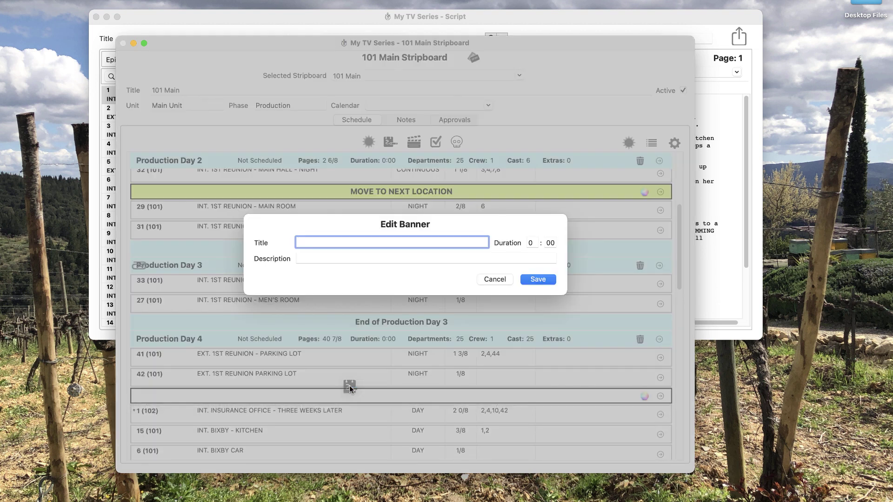
text(EXTRA LONG LUNCH TODAY)
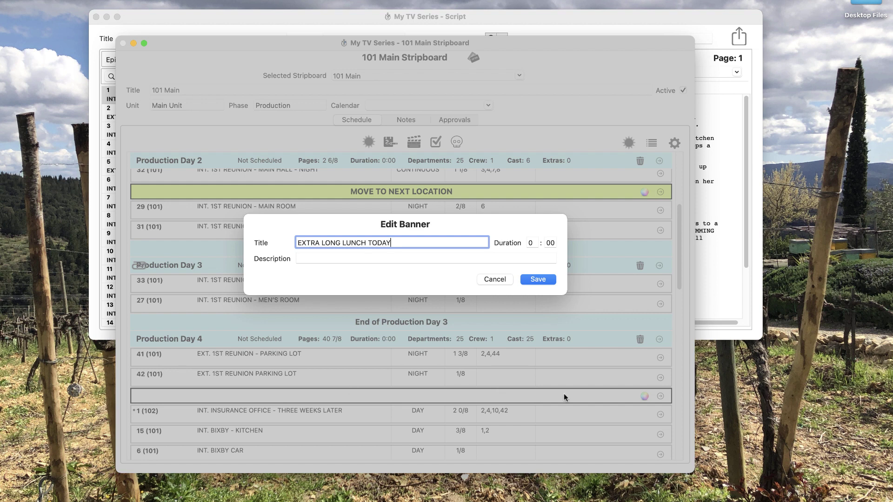
double_click(531, 242)
text(2)
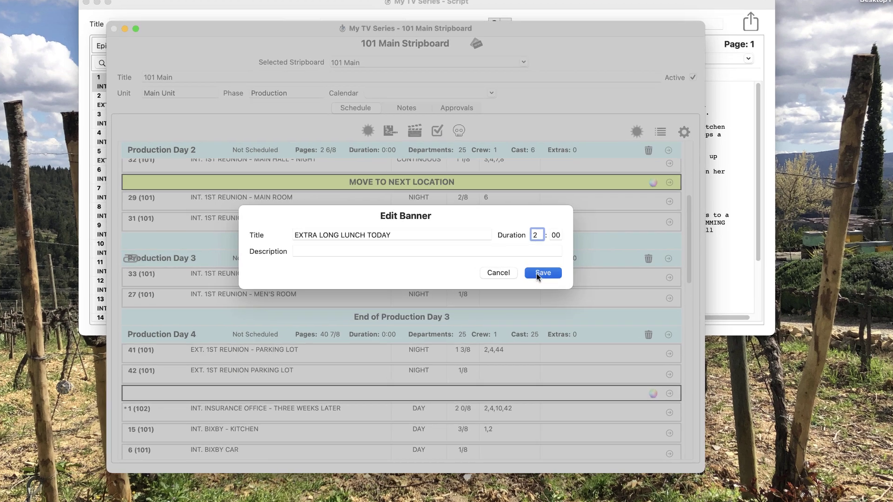
click(533, 279)
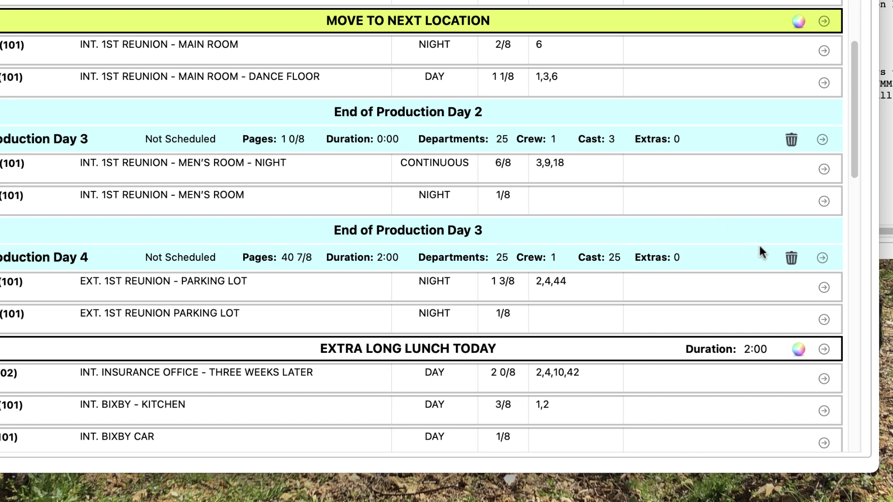
Color the EXTRA LONG LUNCH TODAY banner green with a yellow border, and check its editable details
click(799, 348)
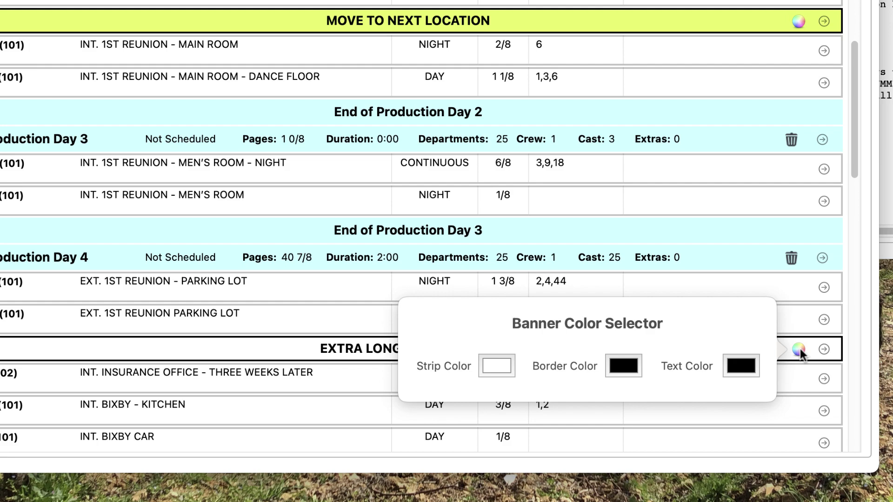
click(497, 366)
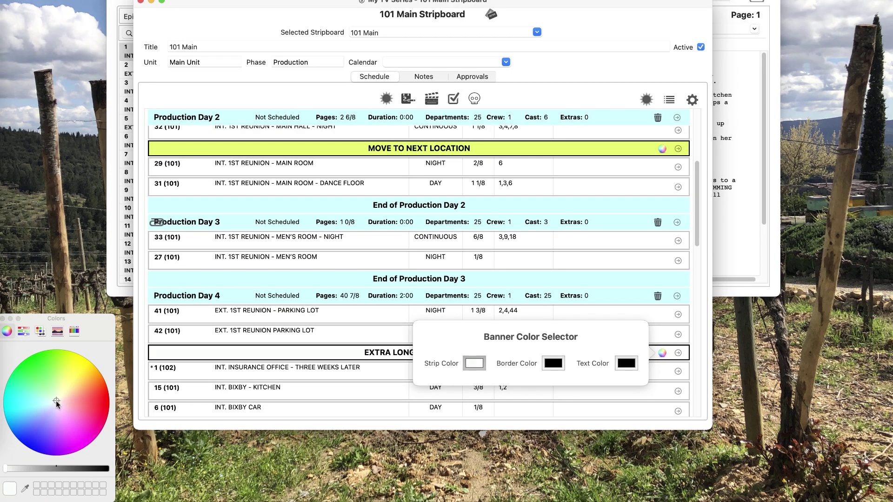
drag(56, 401, 42, 371)
click(659, 370)
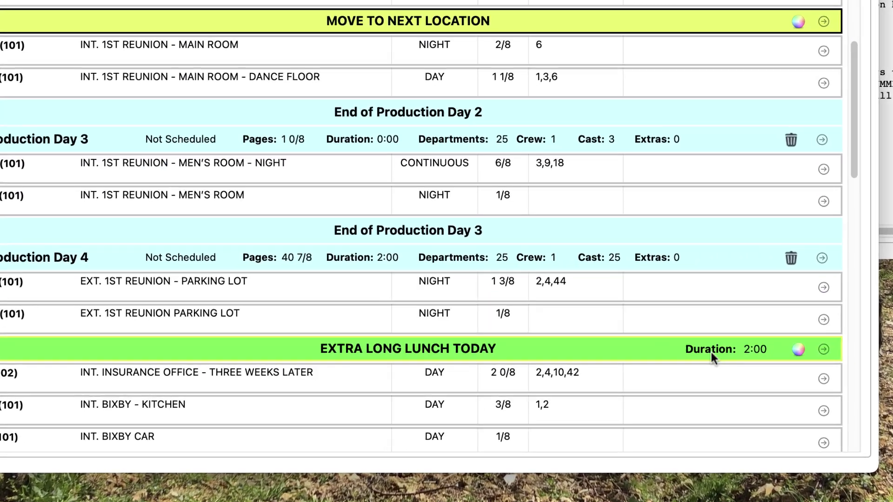
double_click(548, 348)
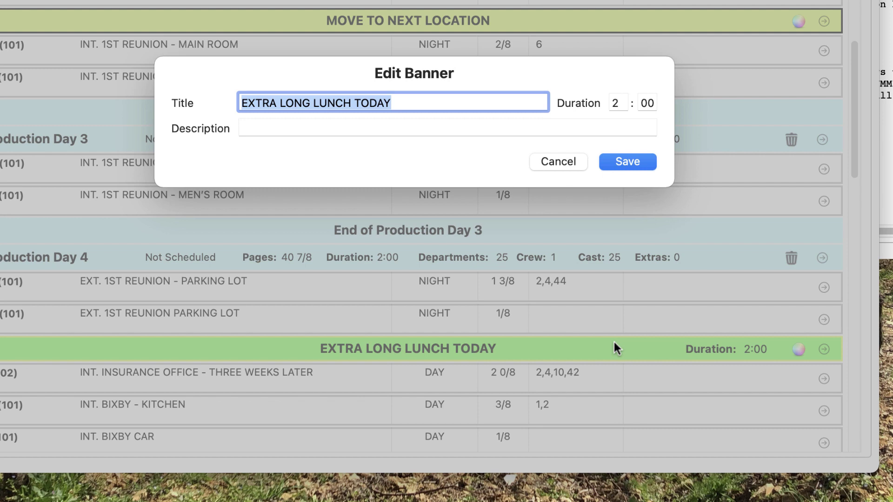
click(573, 162)
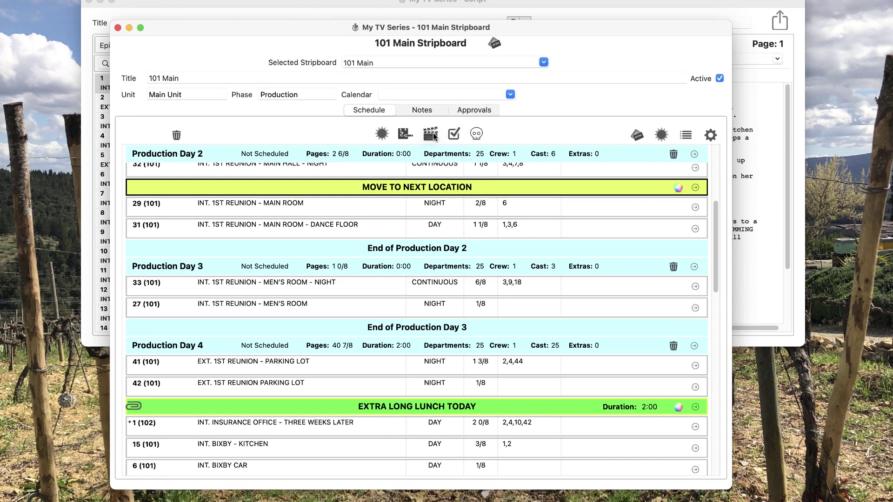
Add a new strip for scene 2, EXT. BUTCHERSHOP - PARKING LOT, below scene 27 at the end of Production Day 3
drag(430, 134, 424, 324)
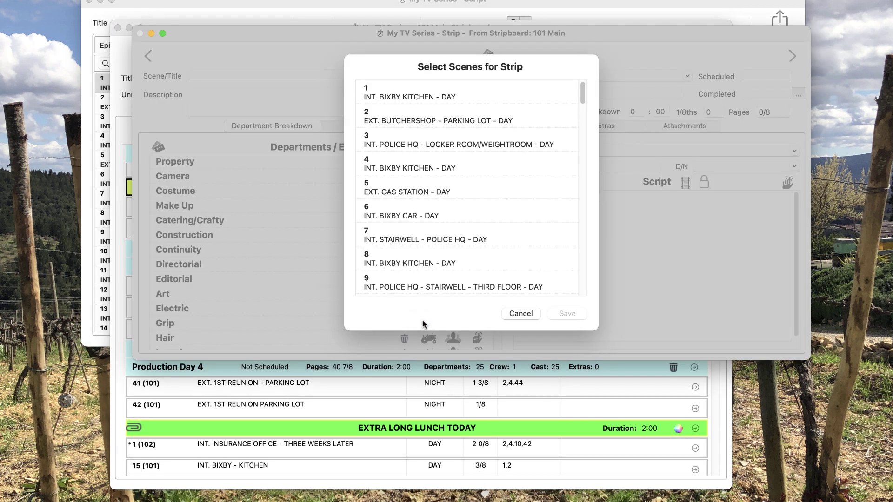
click(458, 127)
click(560, 314)
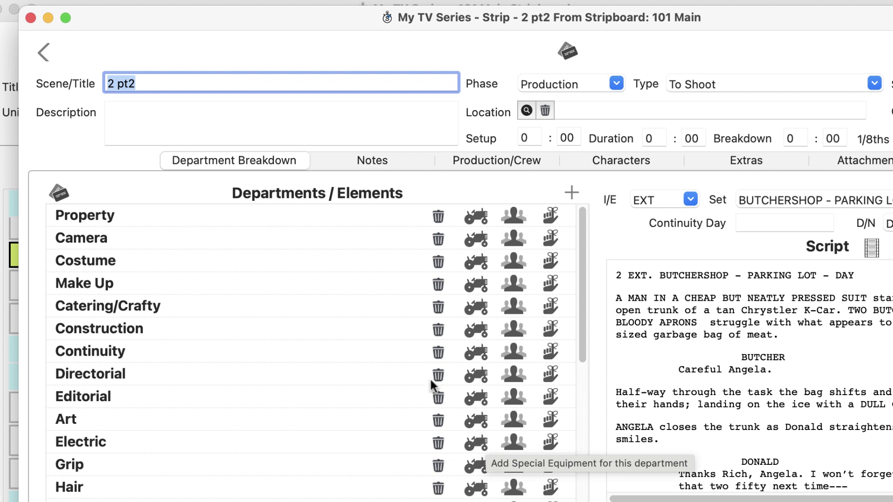
click(31, 18)
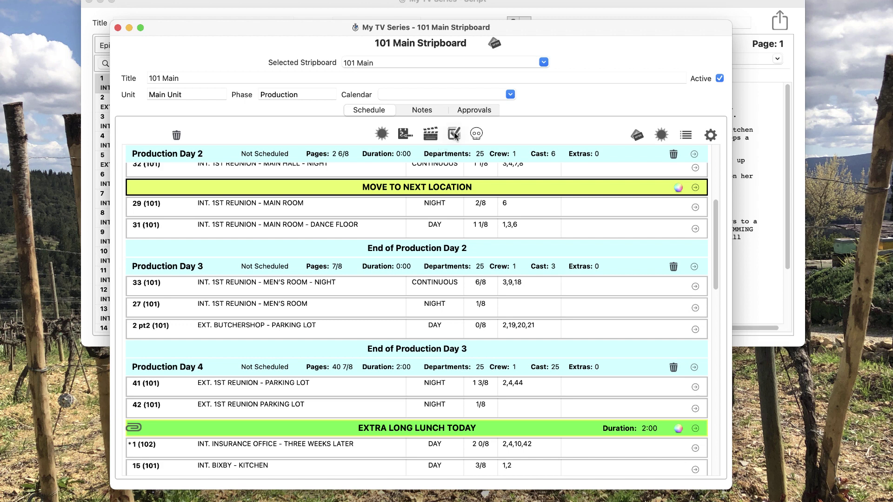
Add a to-do strip titled Location Scout between scene 27 and the butcher shop strip in Production Day 3
drag(455, 135, 367, 315)
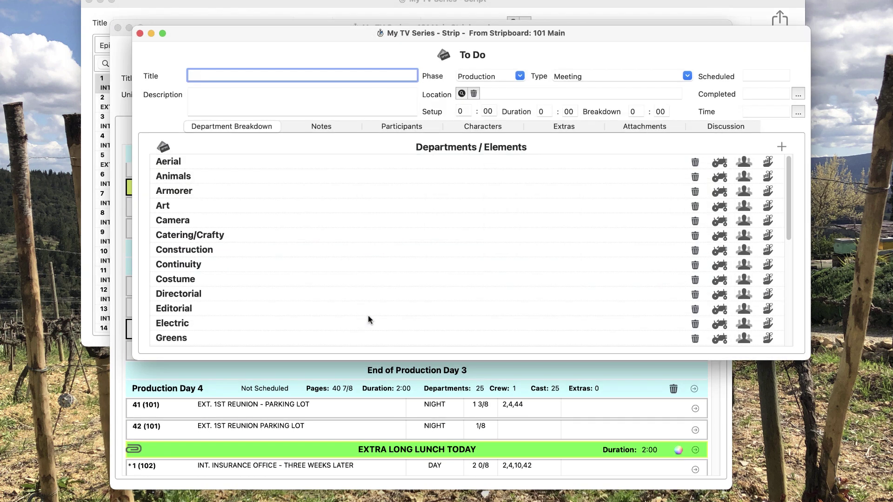
text(Location Scout)
key(Tab)
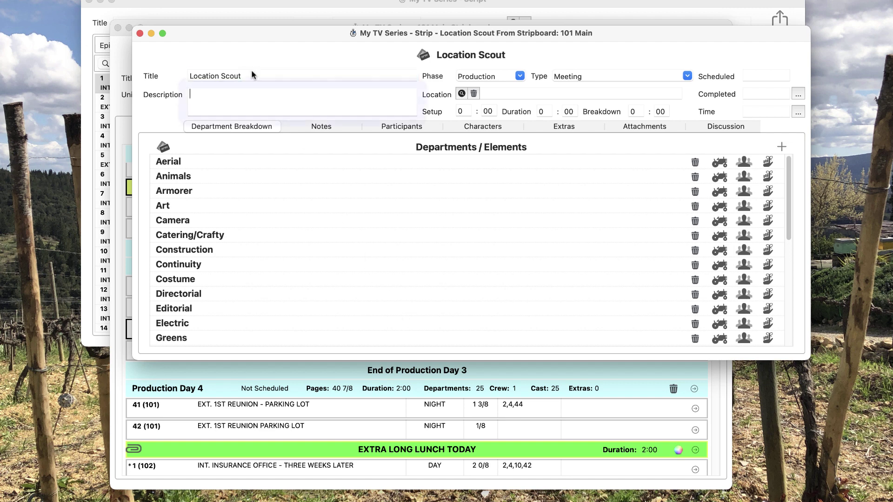
click(140, 33)
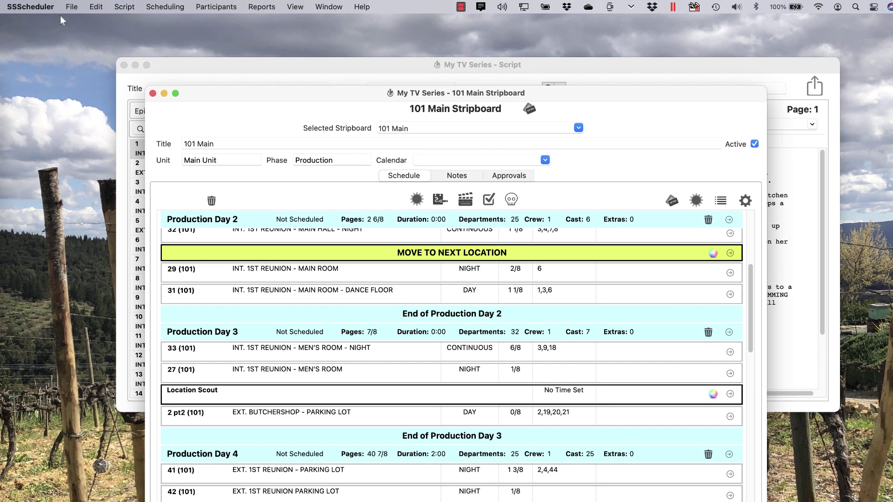
Set the project's strip colors for EXT NIGHT scenes to a blue background, yellow border and white text
click(51, 9)
mouse_move(53, 106)
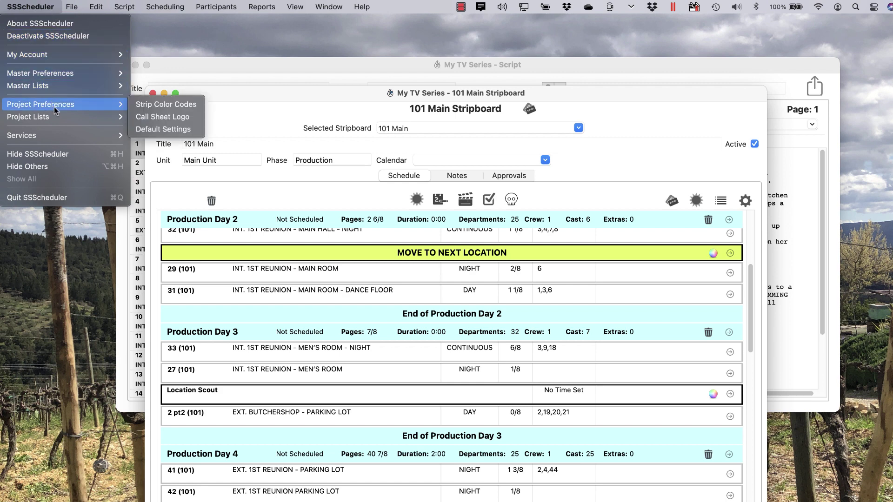
click(158, 105)
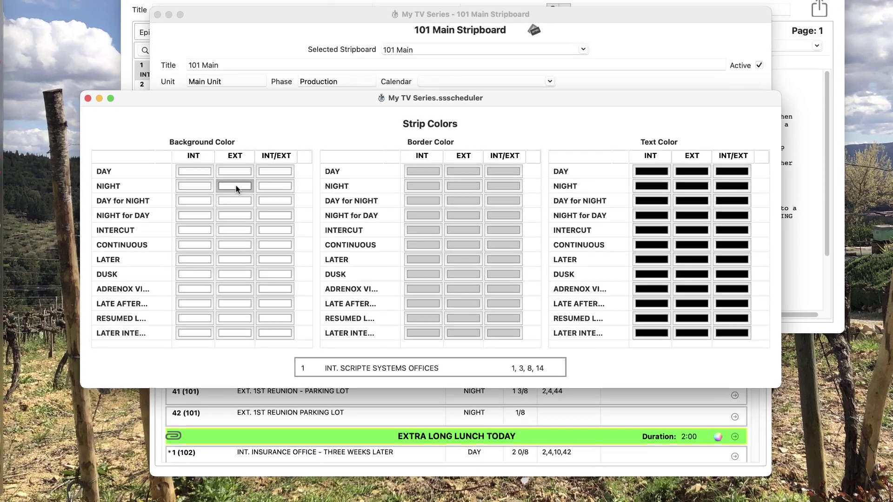
click(235, 186)
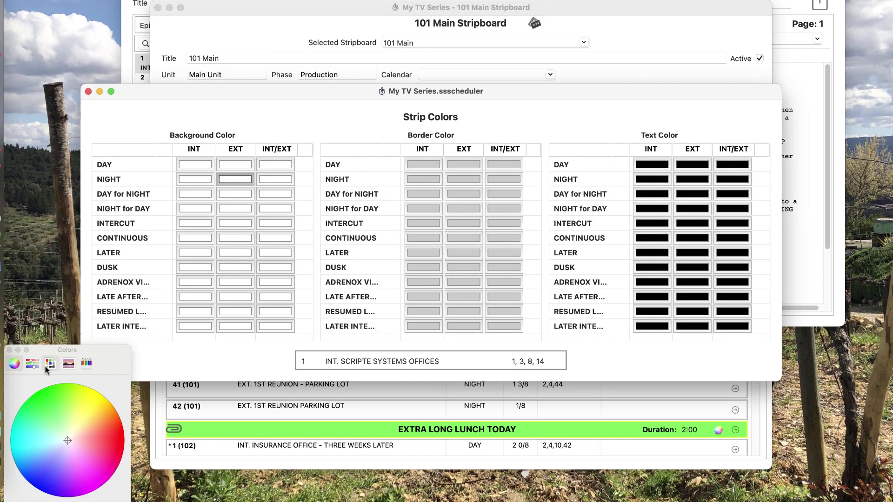
click(49, 364)
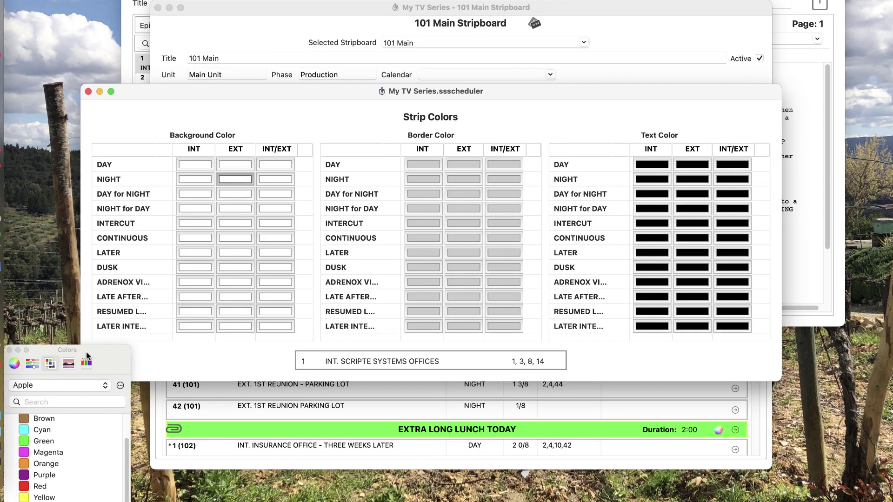
drag(88, 353, 138, 270)
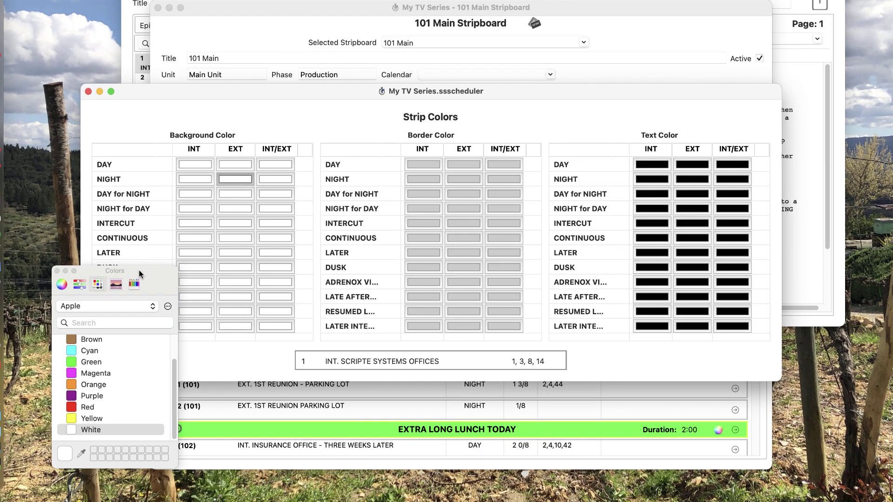
scroll(92, 368, up, 2)
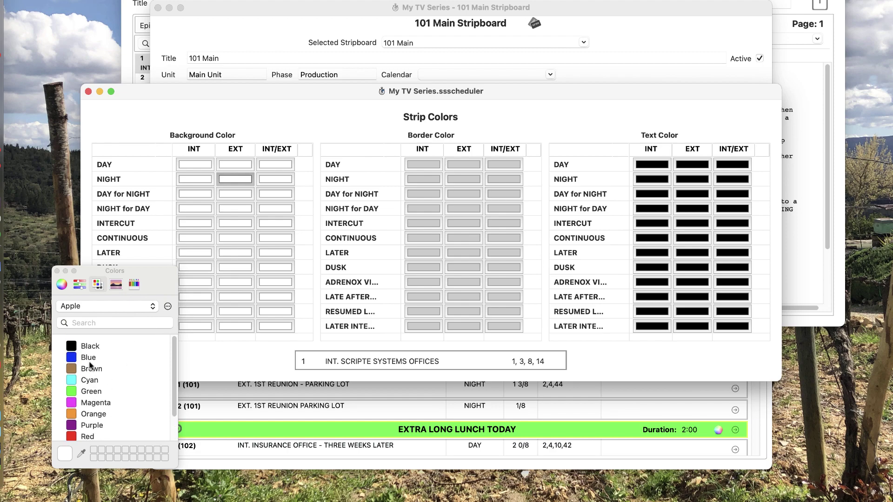
click(90, 359)
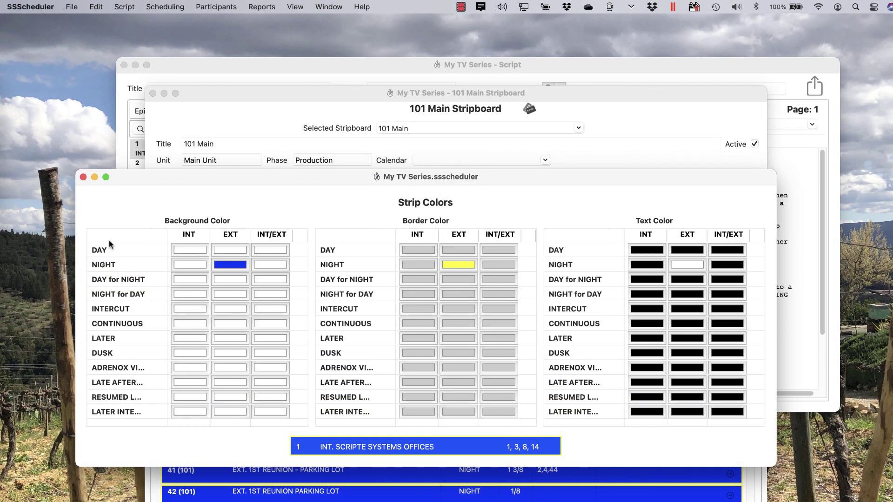
click(83, 177)
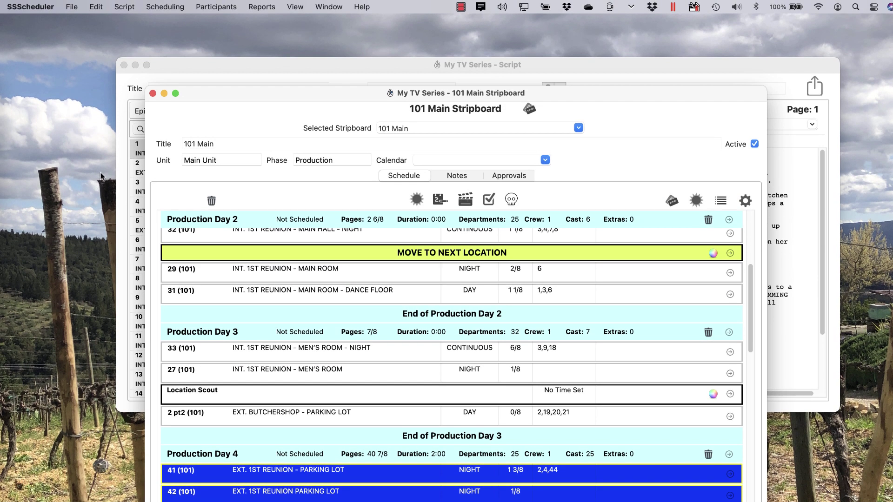
click(259, 7)
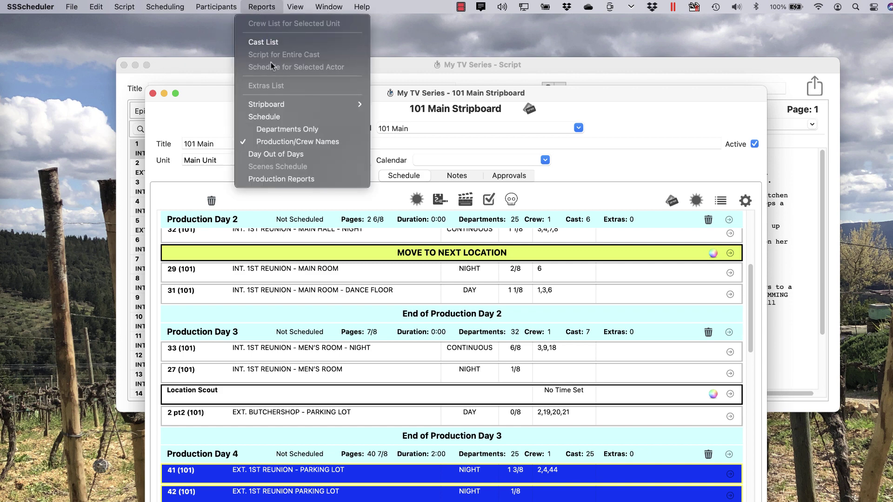
mouse_move(288, 107)
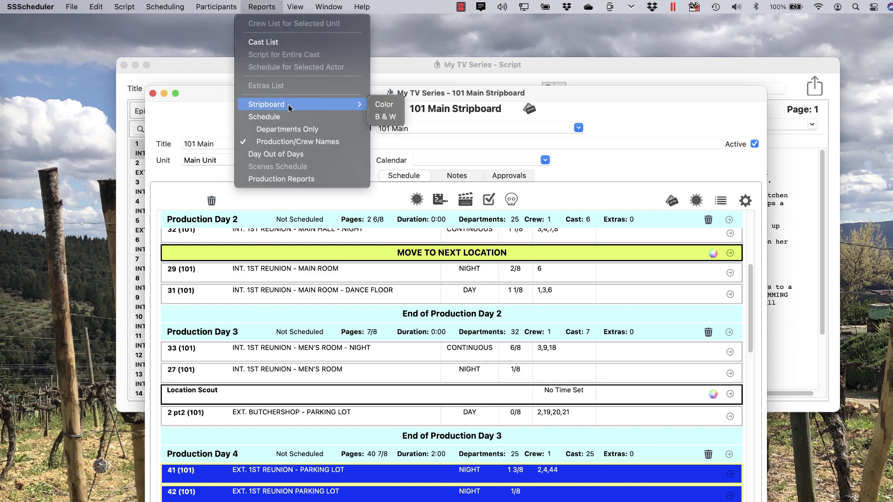
click(565, 96)
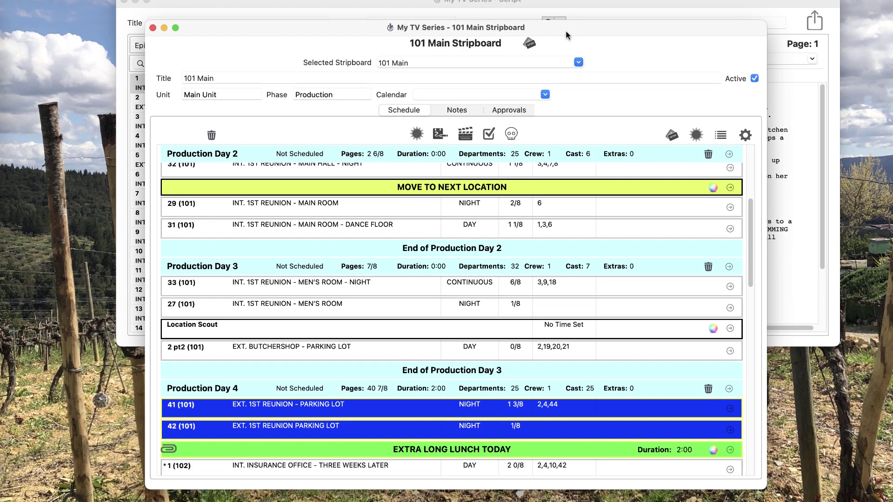